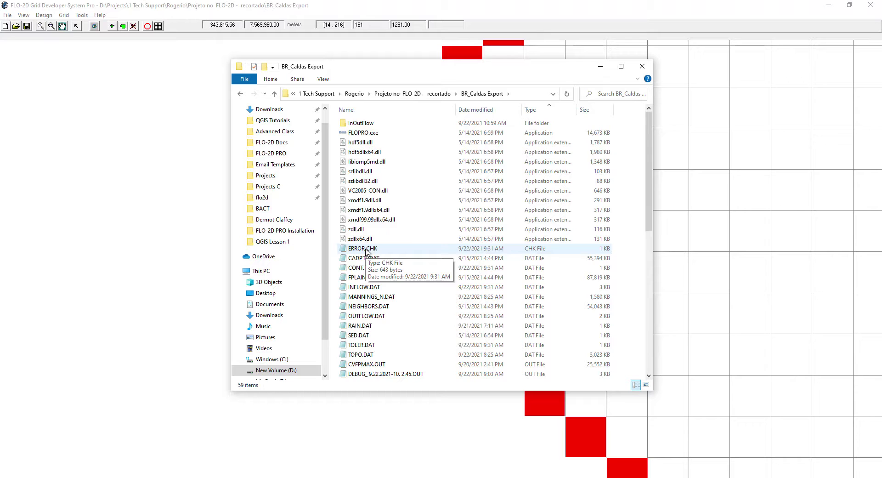
Read the data error messages in ERROR.CHK from the BR_Caldas Export folder, and return to the grid.
double_click(363, 248)
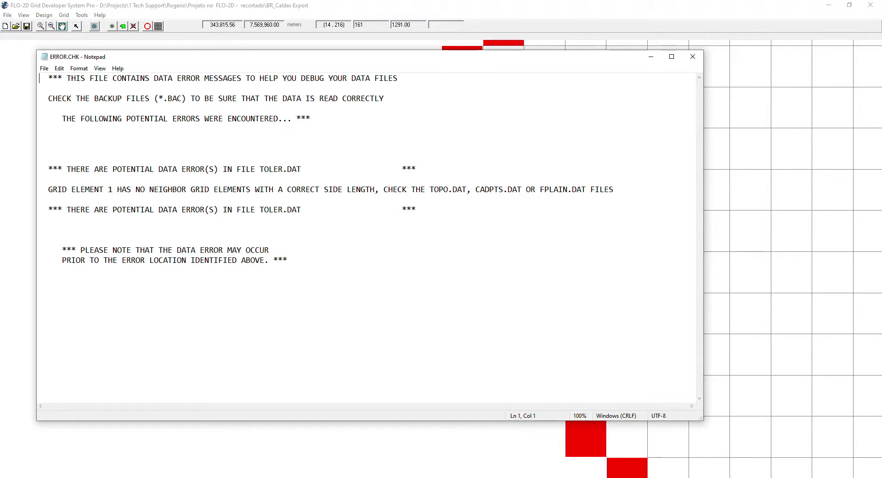
click(693, 57)
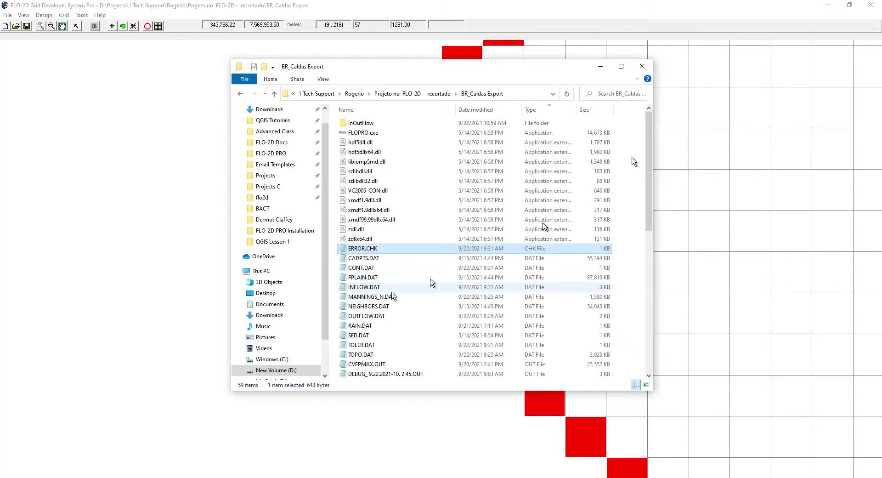
click(610, 56)
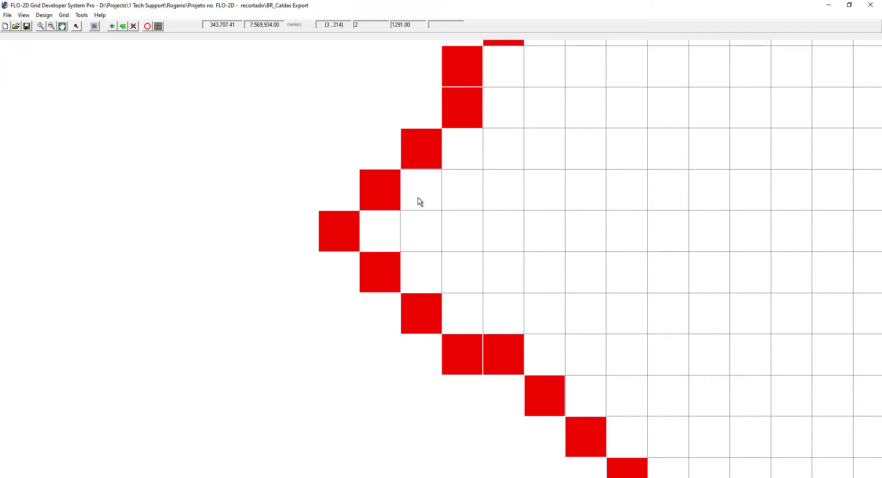
Select the single empty grid cell enclosed by the red boundary cells at the domain's westernmost tip.
click(381, 238)
click(377, 231)
click(379, 234)
click(391, 233)
click(81, 15)
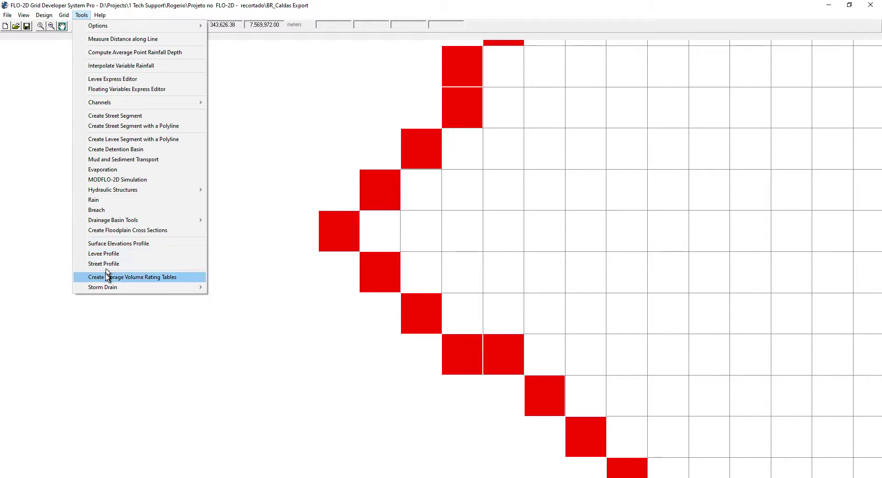
click(64, 15)
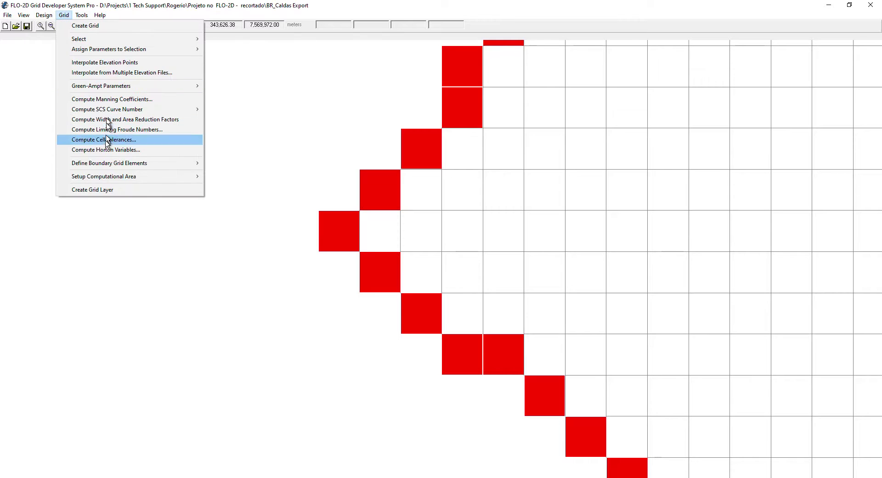
mouse_move(109, 181)
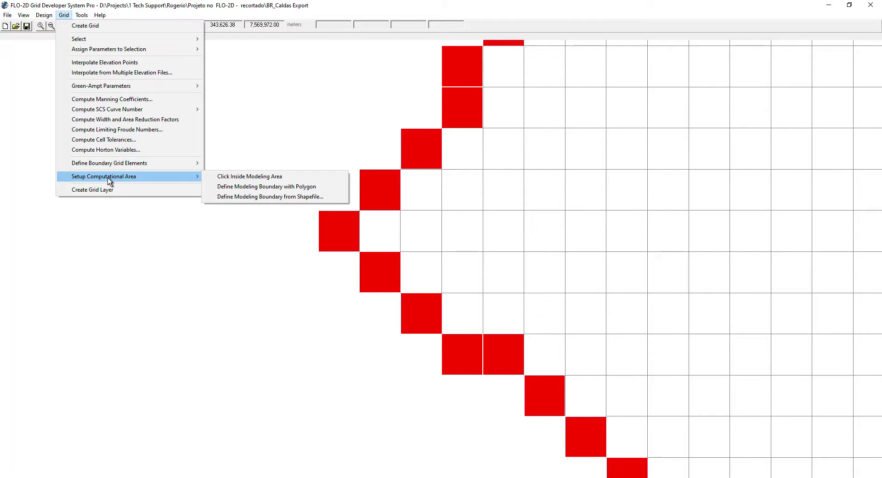
mouse_move(152, 164)
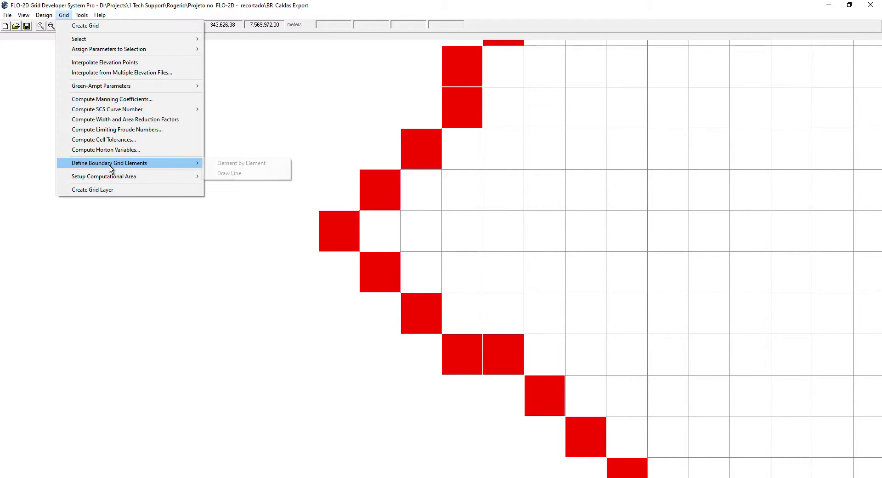
click(251, 164)
click(376, 227)
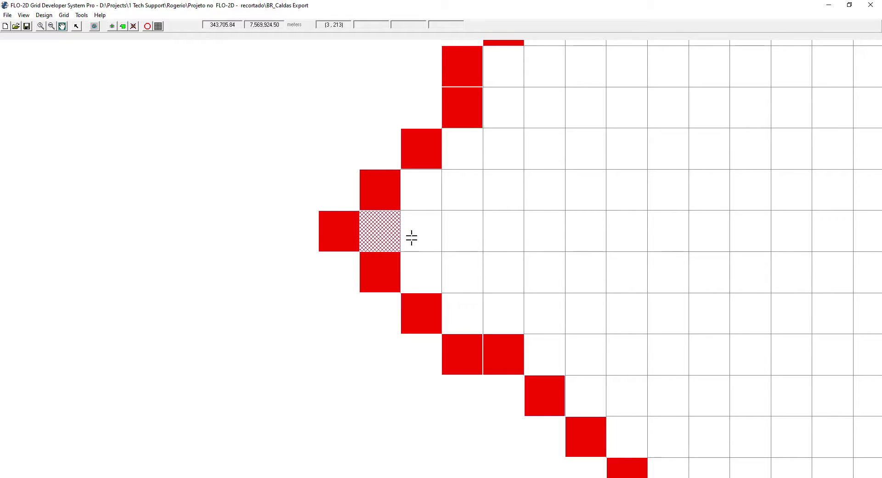
Switch to QGIS and locate BR_Caldas_Recortado.qgz and the four Project Domain BR Caldas Recortado b shapefile components in the project's parent folder.
click(829, 5)
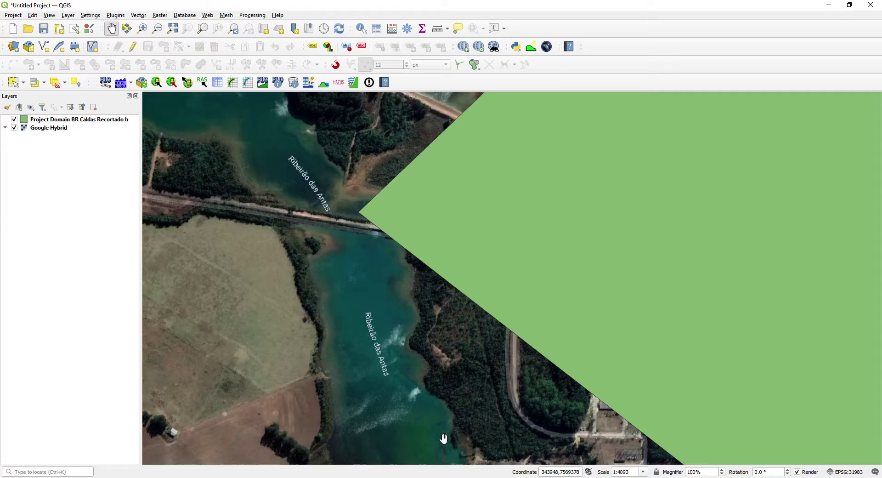
mouse_move(250, 475)
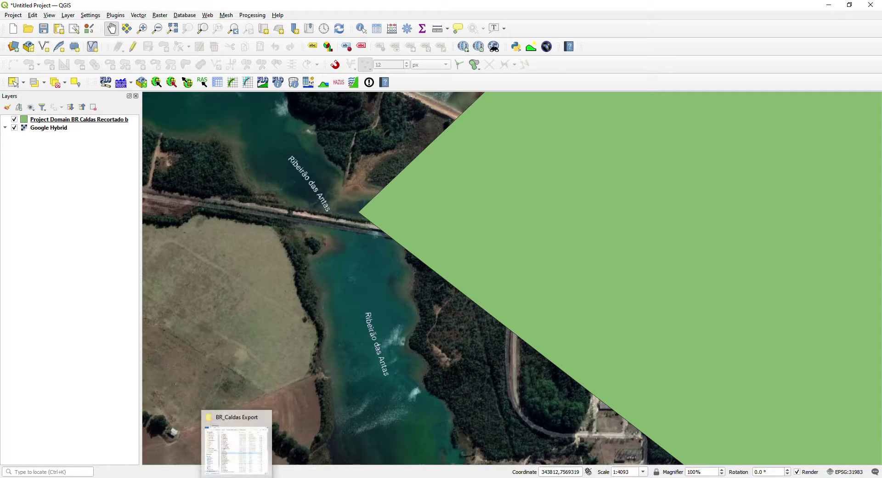
click(251, 441)
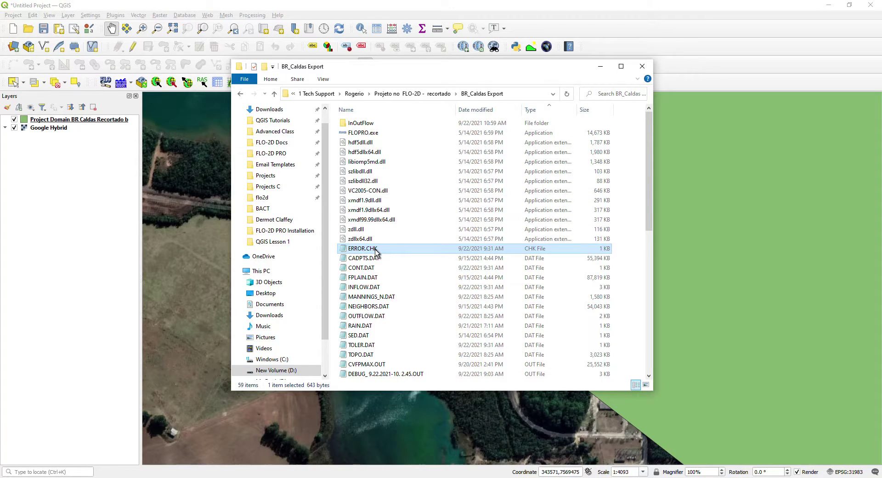
click(420, 93)
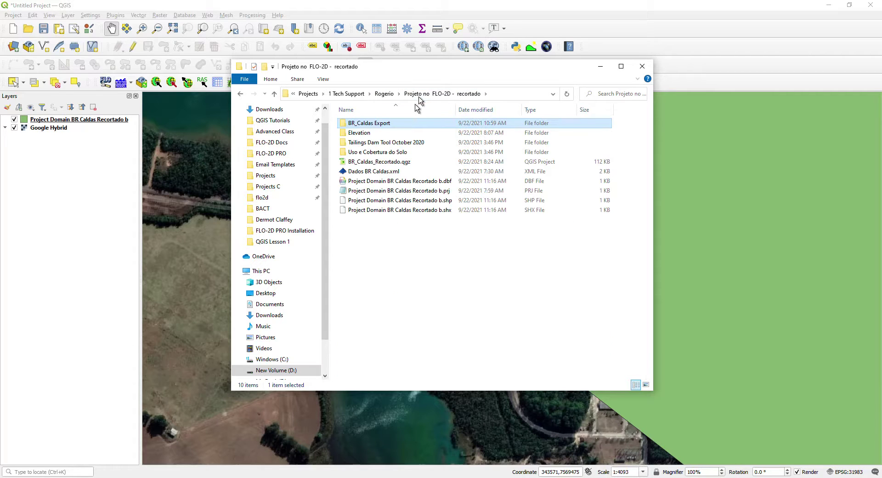
click(372, 163)
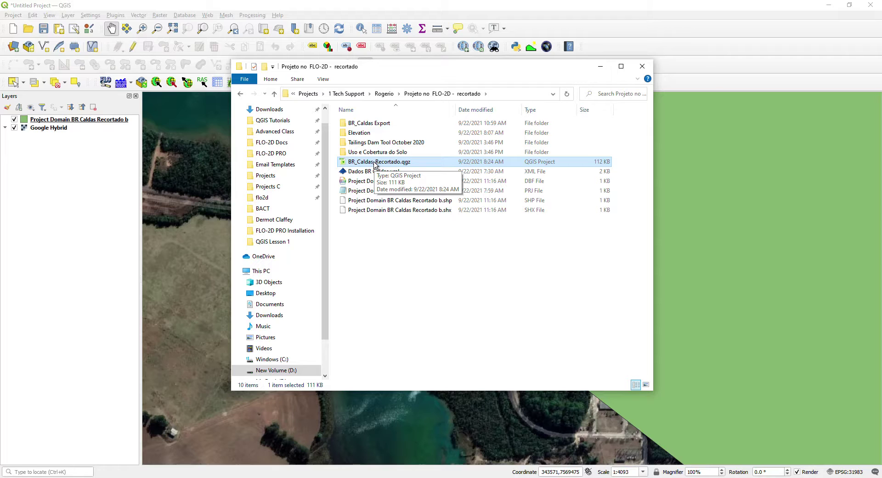
click(388, 167)
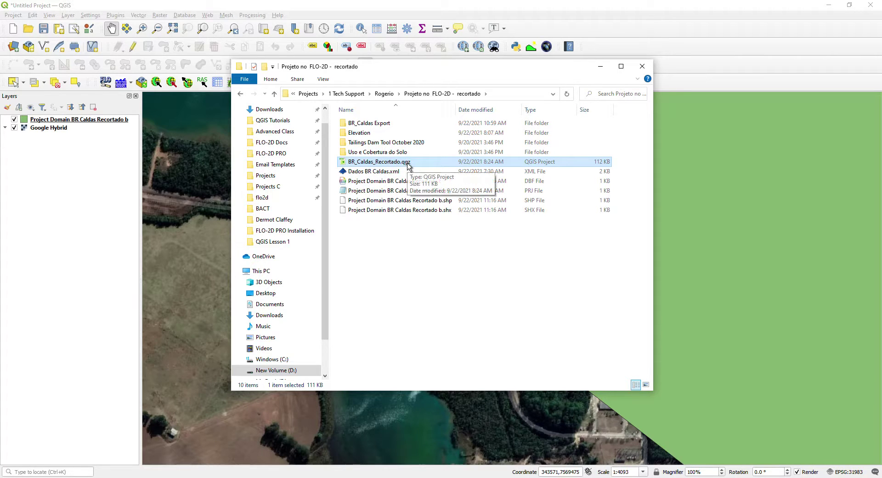
click(407, 166)
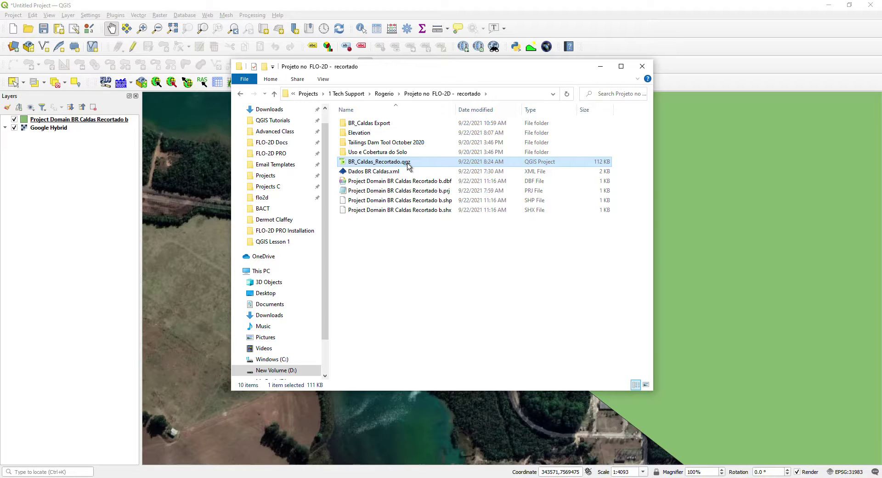
click(415, 181)
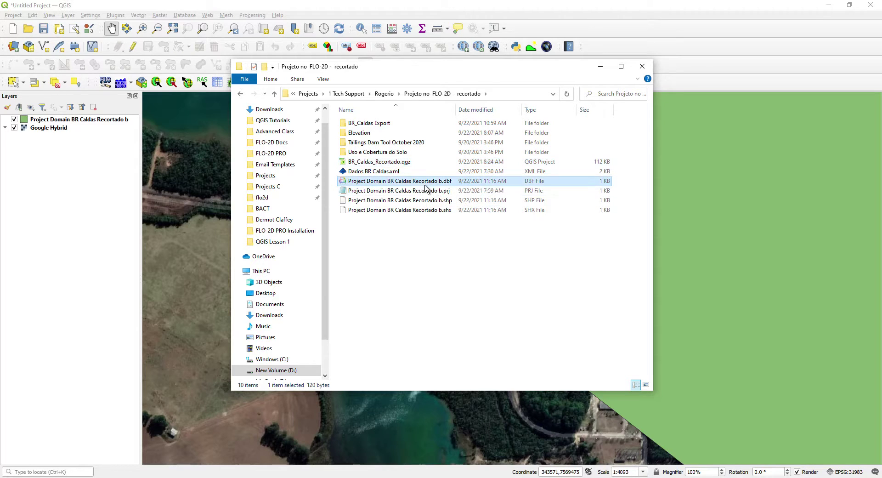
shift+click(424, 210)
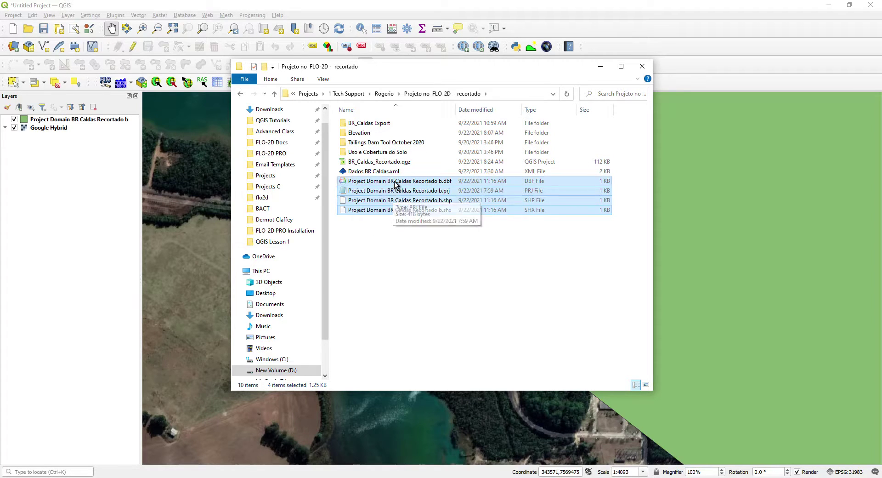
click(605, 68)
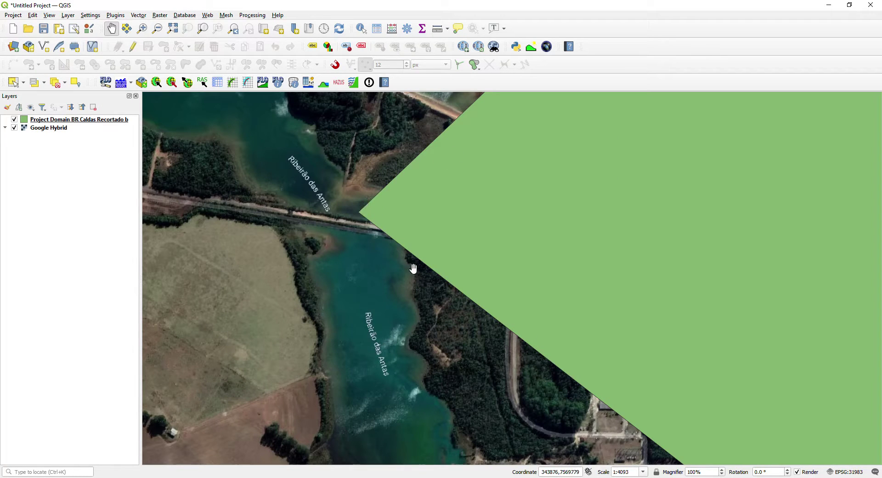
Compare the domain's pointed western corner with the satellite imagery by temporarily hiding the Project Domain BR Caldas Recortado b layer.
scroll(406, 266, down, 4)
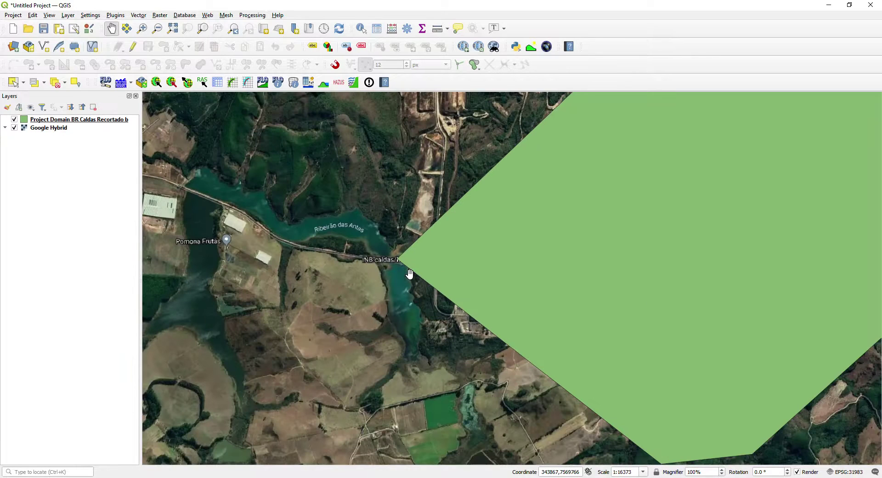
click(14, 120)
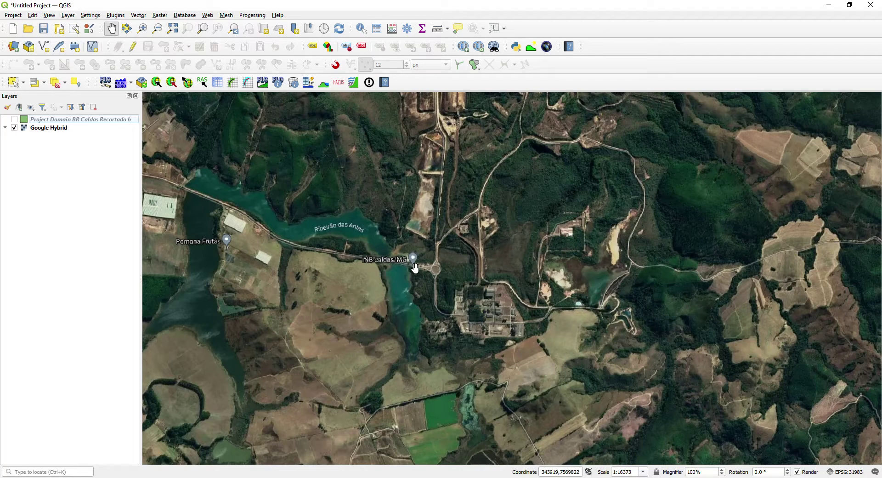
click(14, 120)
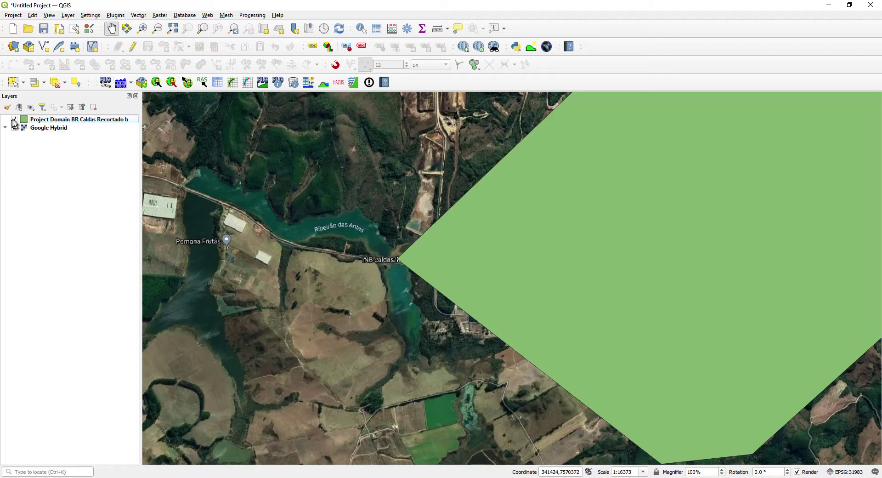
Start editing the Project Domain BR Caldas Recortado b polygon and blunt its western tip into a vertical edge by adding a vertex and moving the corner.
click(43, 120)
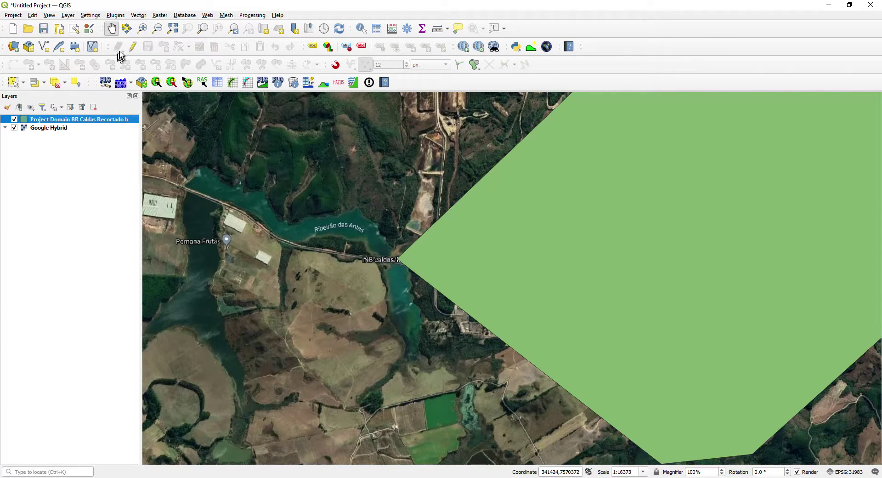
click(132, 49)
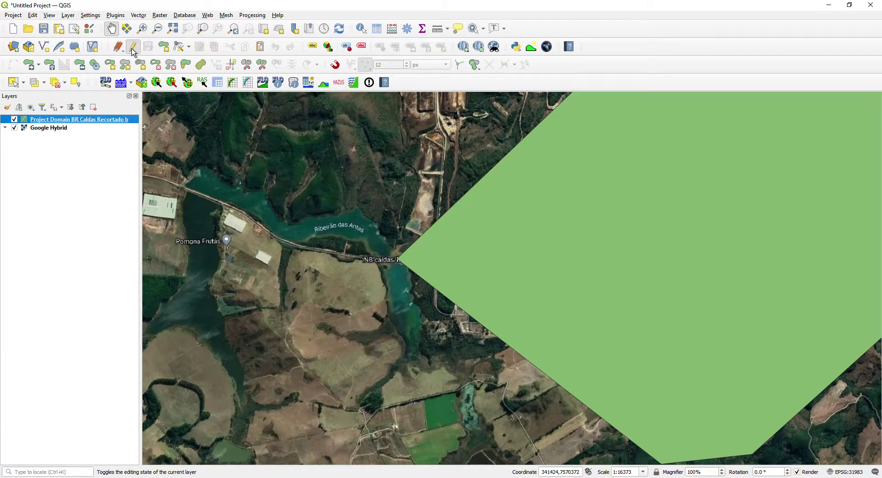
click(179, 48)
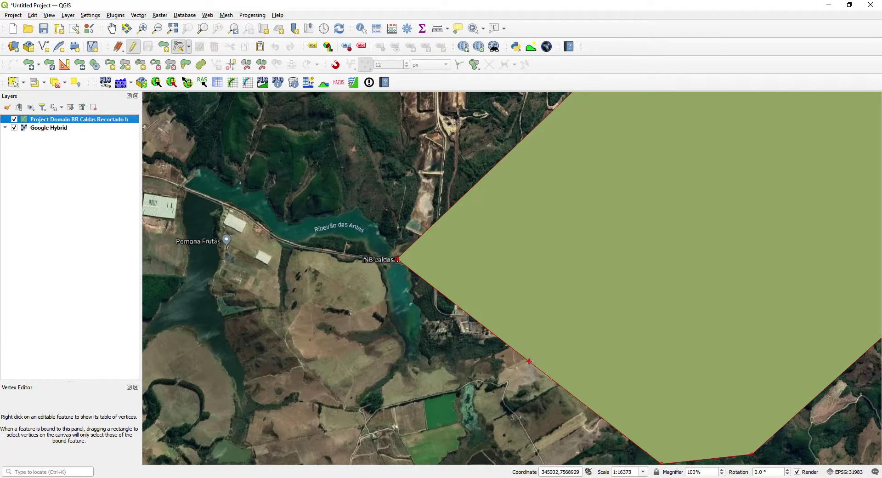
key(ctrl)
key(ctrl)
click(530, 360)
click(426, 295)
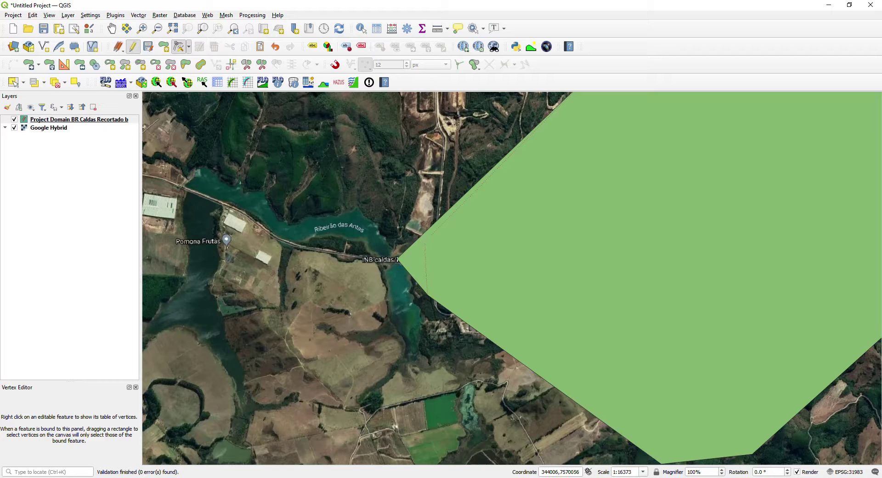
click(427, 241)
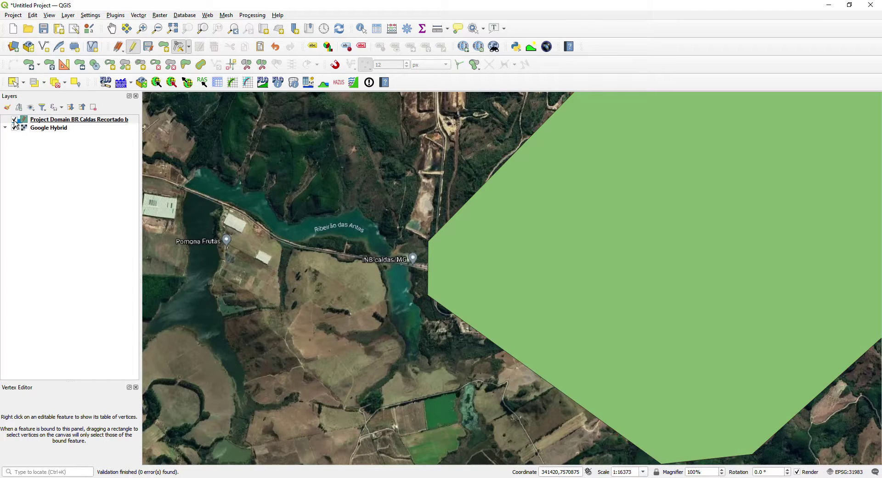
Check the new western edge of the domain against the roads in the imagery by hiding and reshowing the domain layer.
click(14, 119)
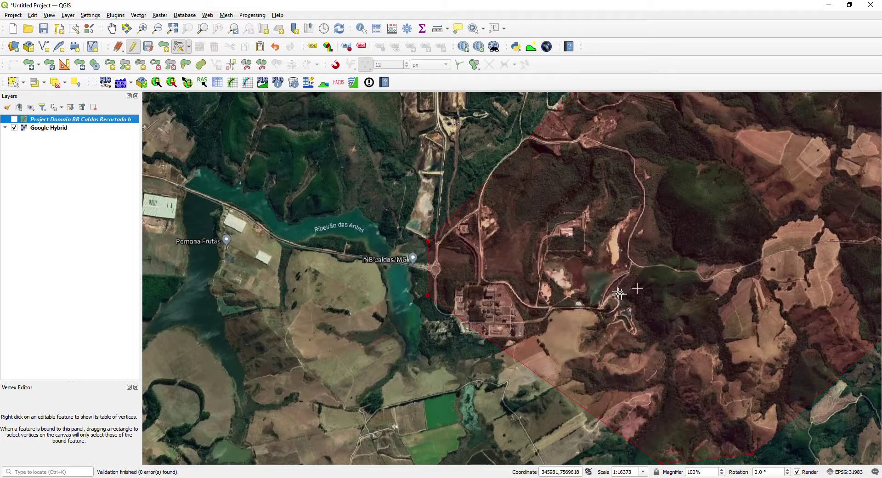
click(428, 240)
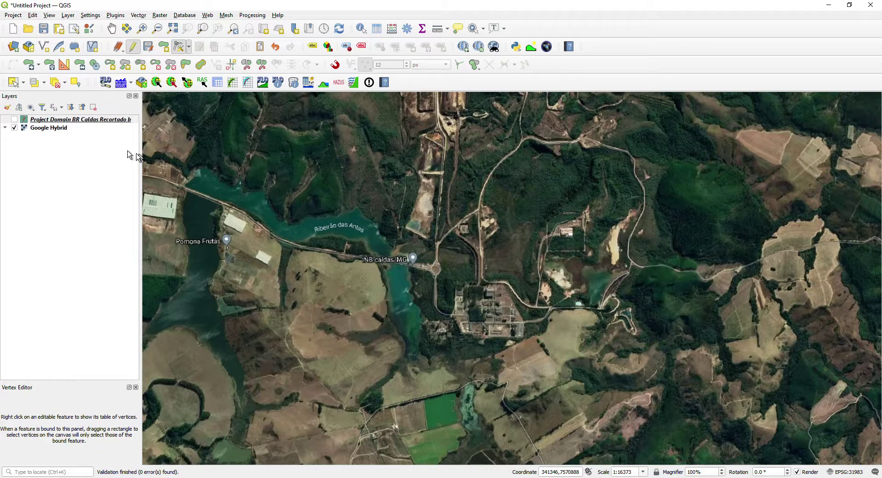
click(14, 119)
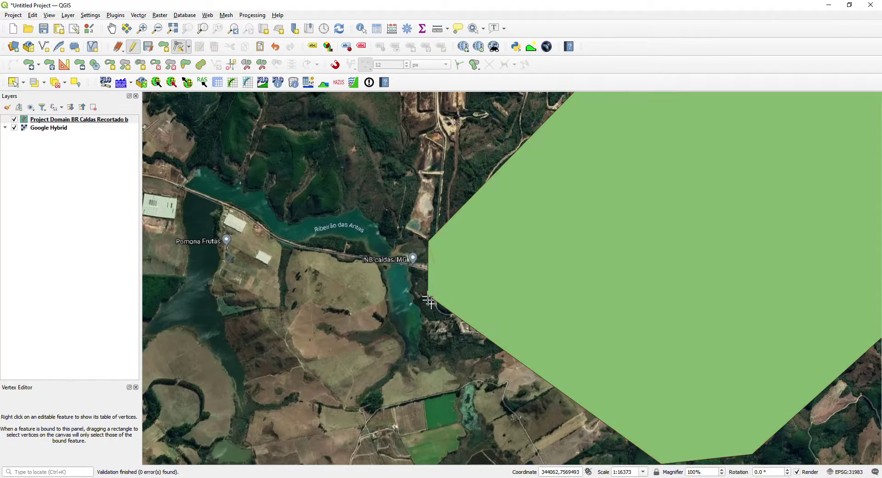
Move the two western vertices east so the vertical edge runs through the roundabout near INB caldas/MG, and save and finish the layer edits.
click(453, 308)
click(429, 241)
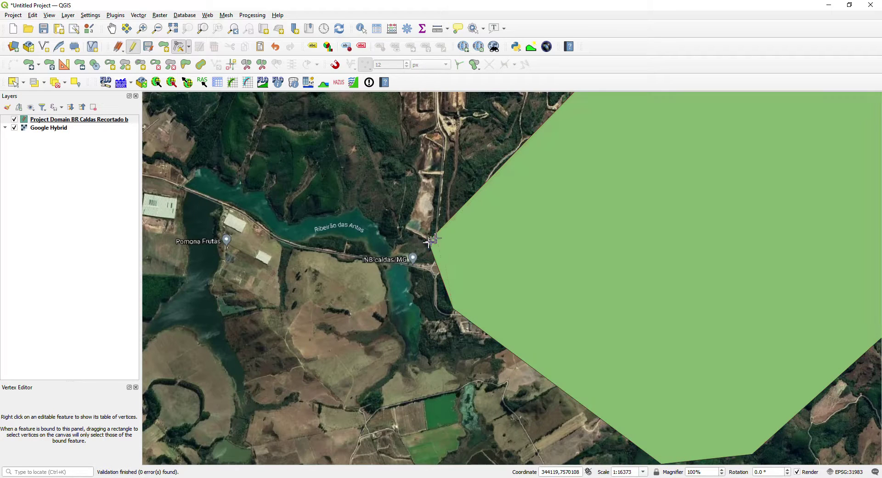
click(452, 231)
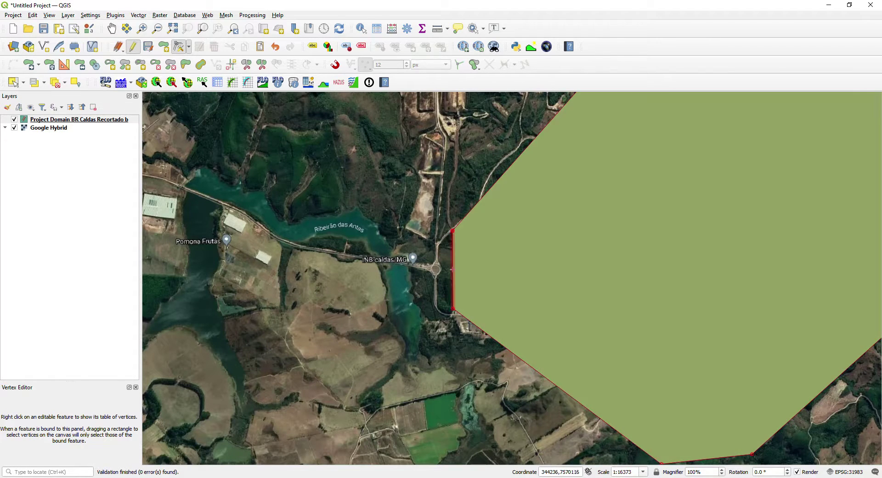
click(435, 242)
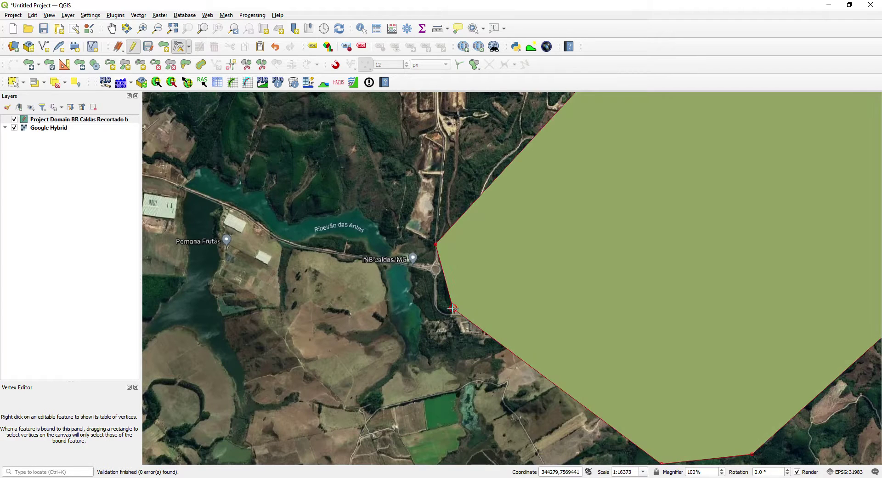
click(434, 314)
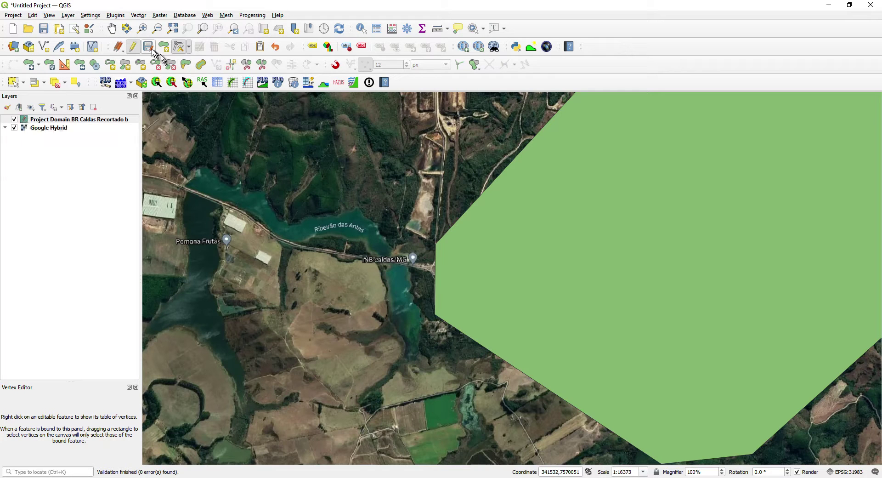
click(132, 46)
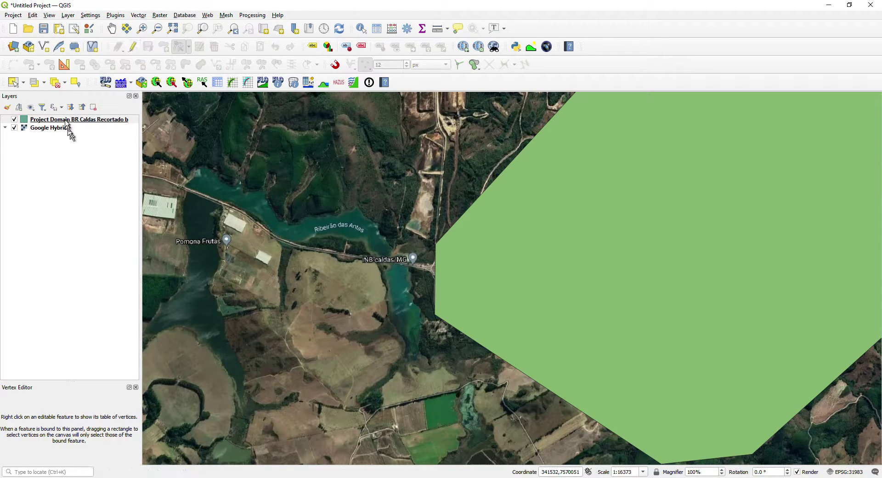